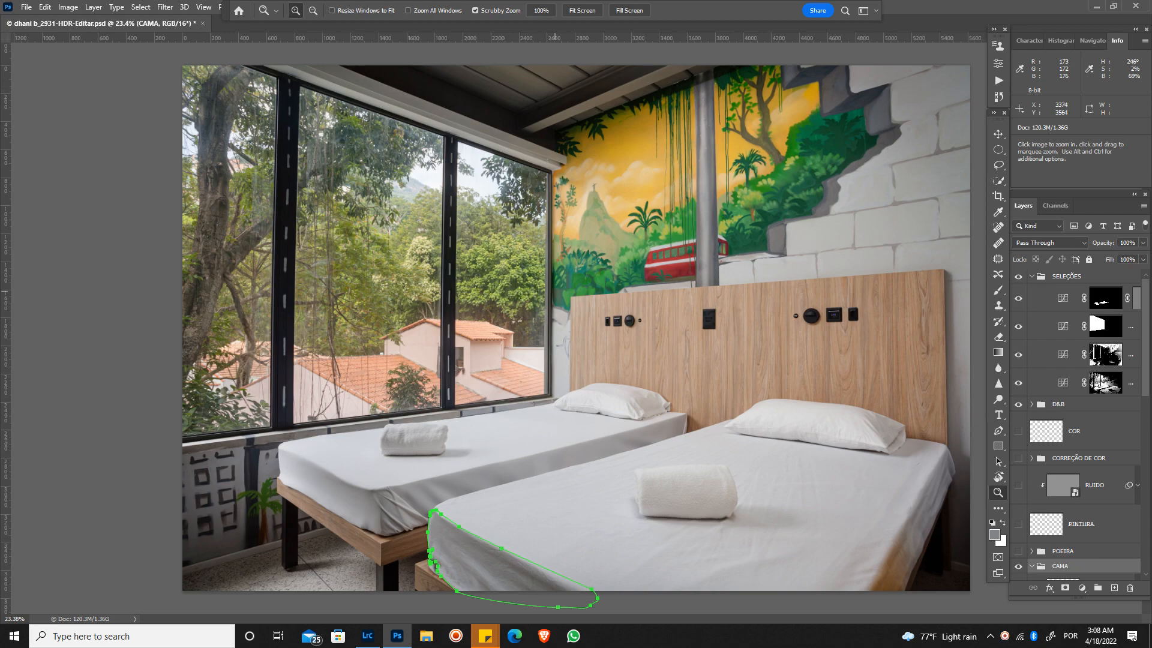
# - Adjust the path's anchor at the front bed's lower edge and convert the path to a new selection with 0.6 px feather
pyautogui.moveTo(482, 531); pyautogui.dragTo(613, 193)
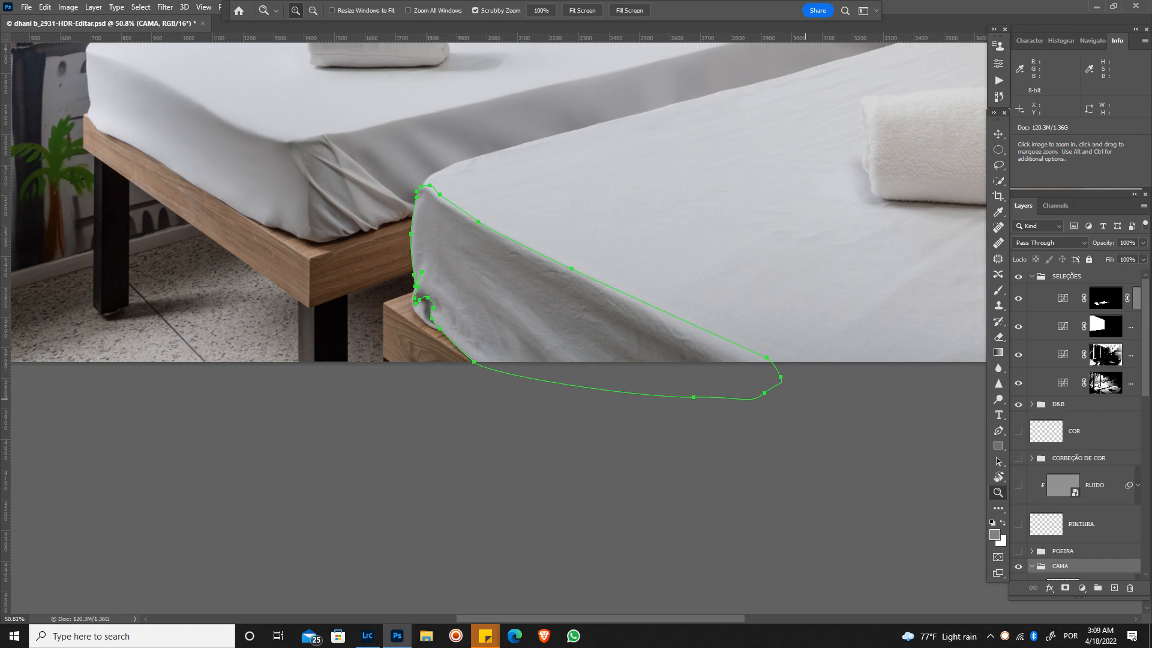
pyautogui.hotkey('ctrl', 'Return')
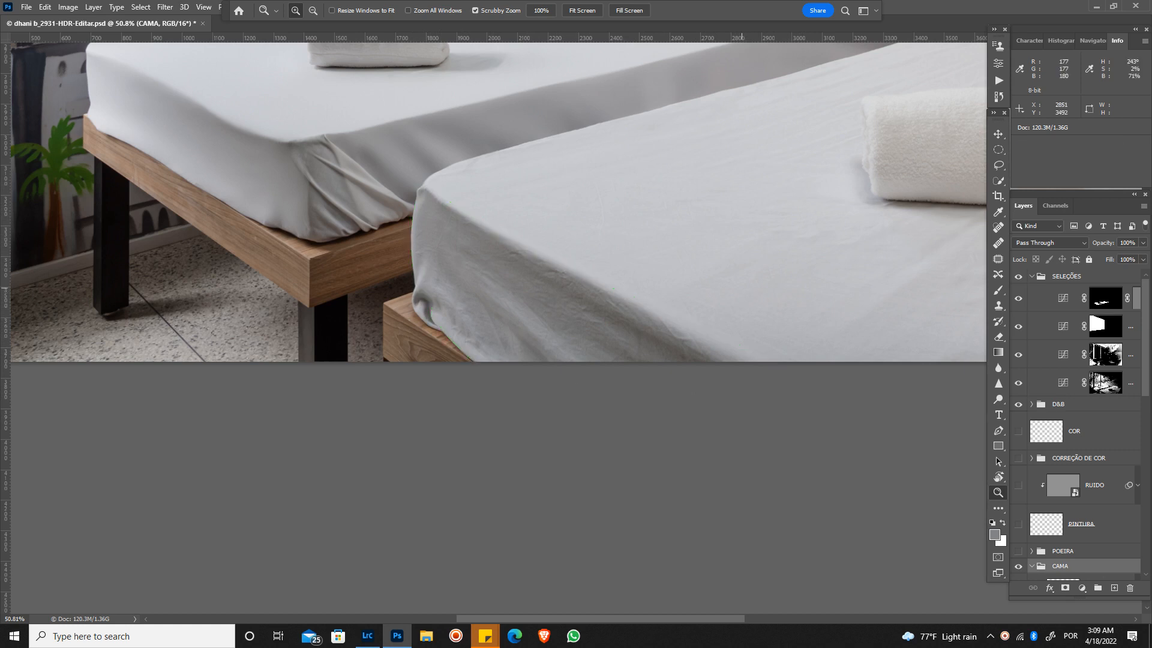
pyautogui.hotkey('ctrl', 'h')
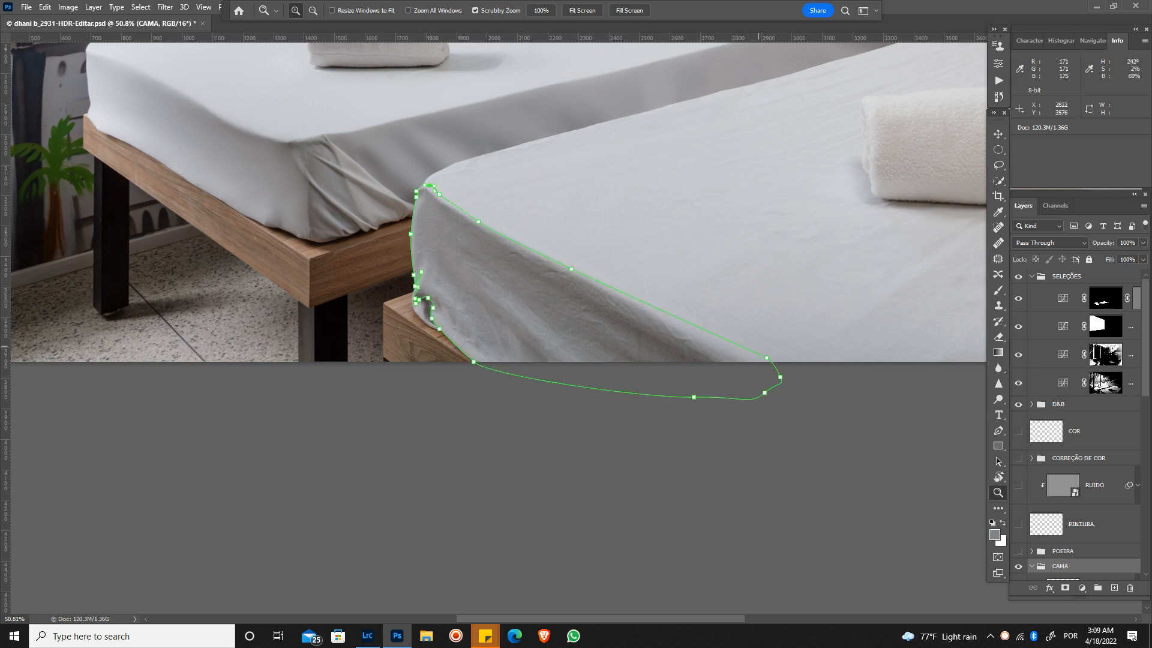
pyautogui.press('p')
pyautogui.moveTo(767, 358); pyautogui.dragTo(745, 363)
pyautogui.click(377, 10)
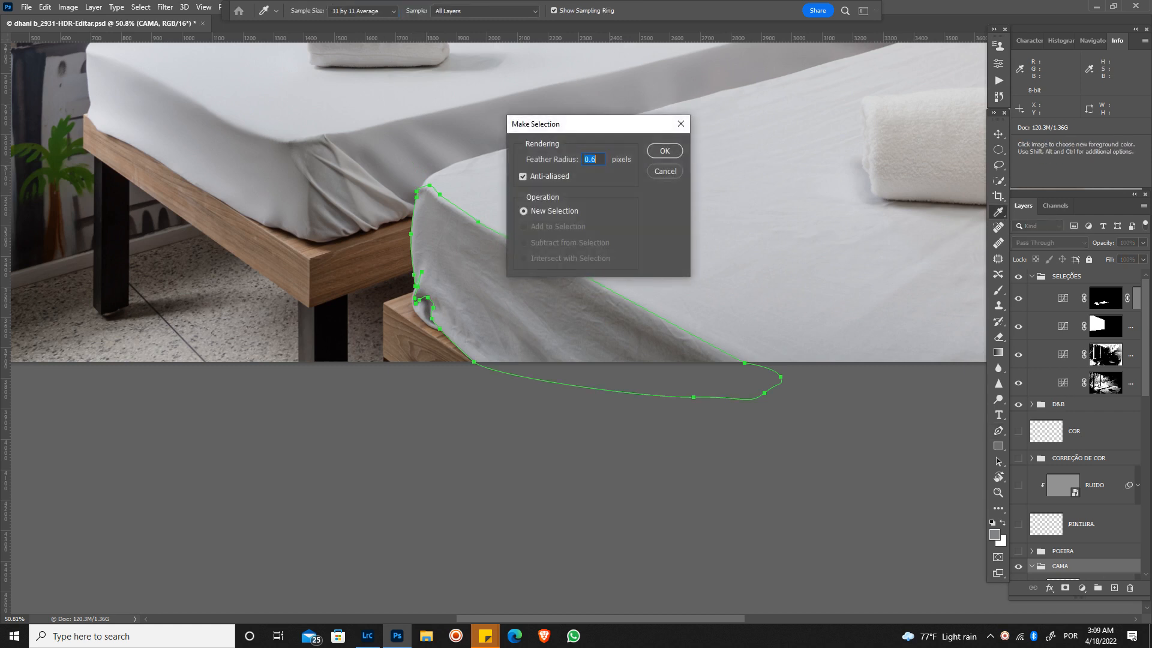
pyautogui.click(664, 150)
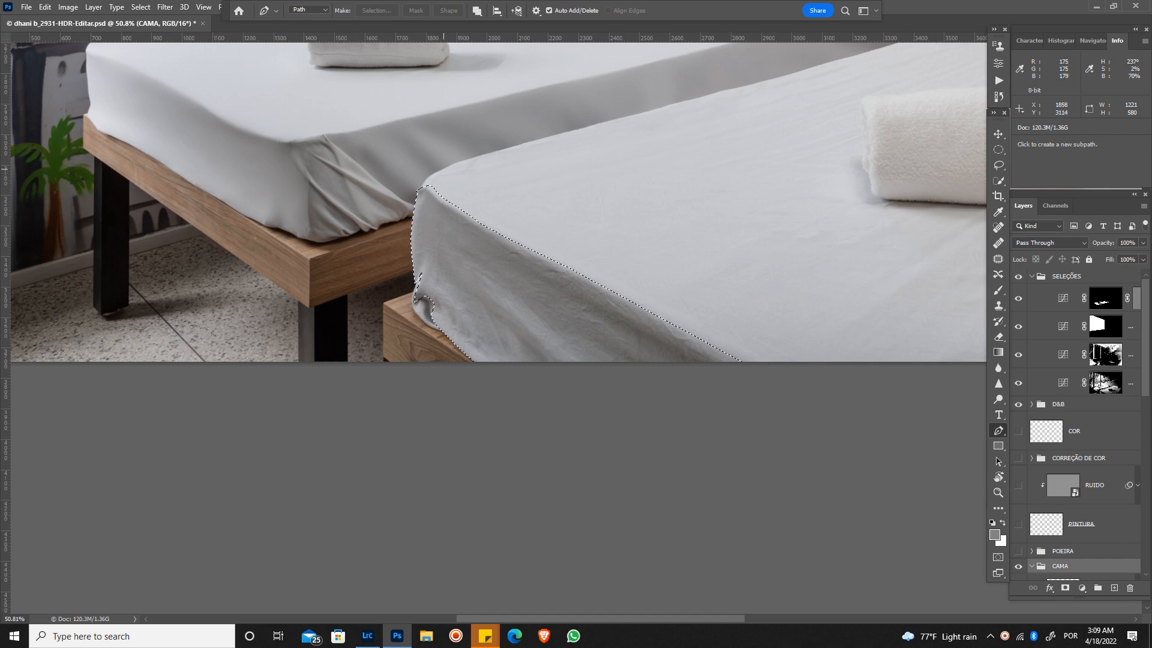
# - In Quick Mask mode, lasso the mask's edge along the mattress's upper side and soften it with an 8 px Gaussian Blur
pyautogui.press('q')
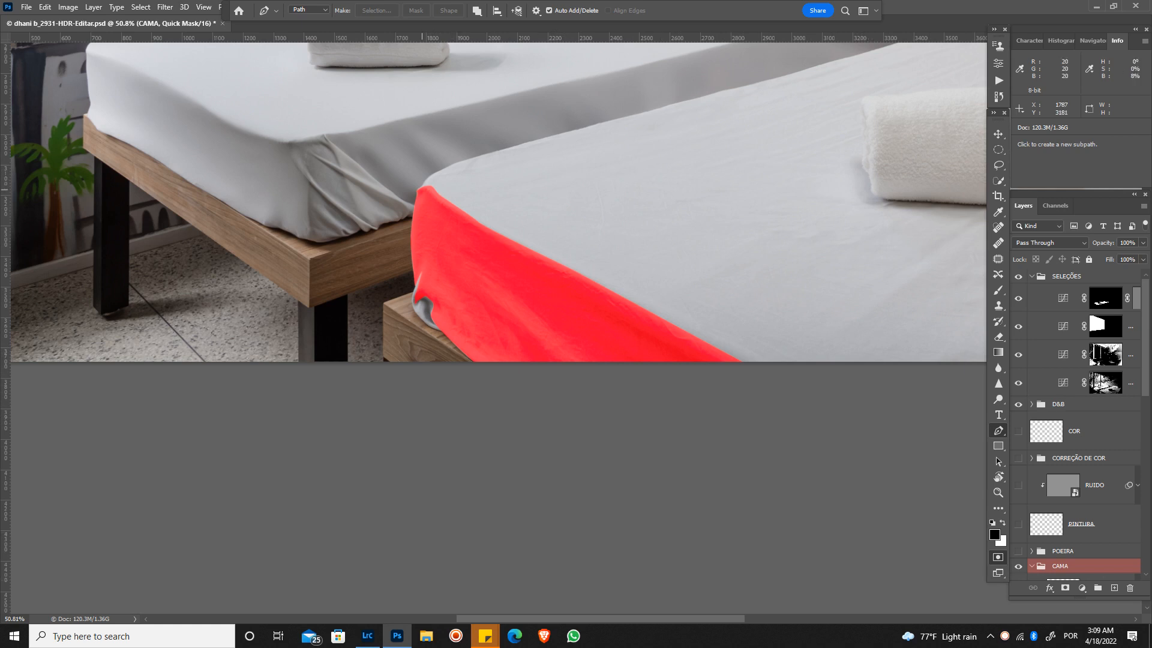
pyautogui.press('l')
pyautogui.moveTo(423, 185)
pyautogui.mouseDown()
pyautogui.moveTo(449, 186)
pyautogui.moveTo(695, 311)
pyautogui.moveTo(752, 361)
pyautogui.moveTo(680, 347)
pyautogui.moveTo(519, 277)
pyautogui.moveTo(473, 248)
pyautogui.moveTo(421, 188)
pyautogui.mouseUp()
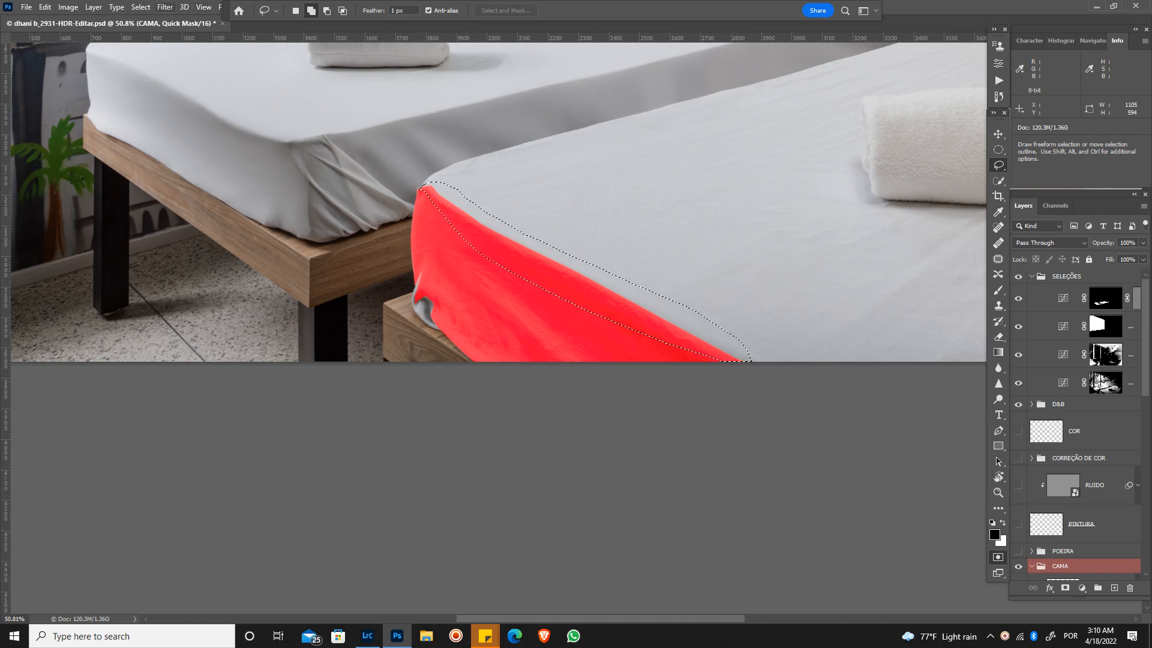
pyautogui.click(165, 7)
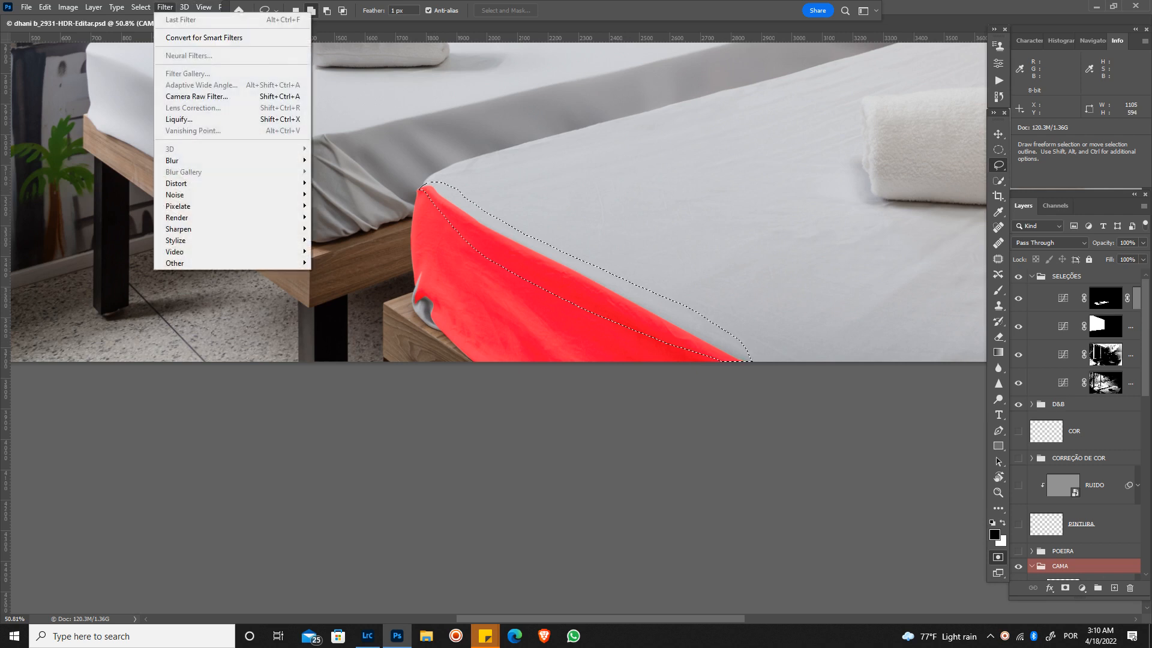
pyautogui.moveTo(180, 160)
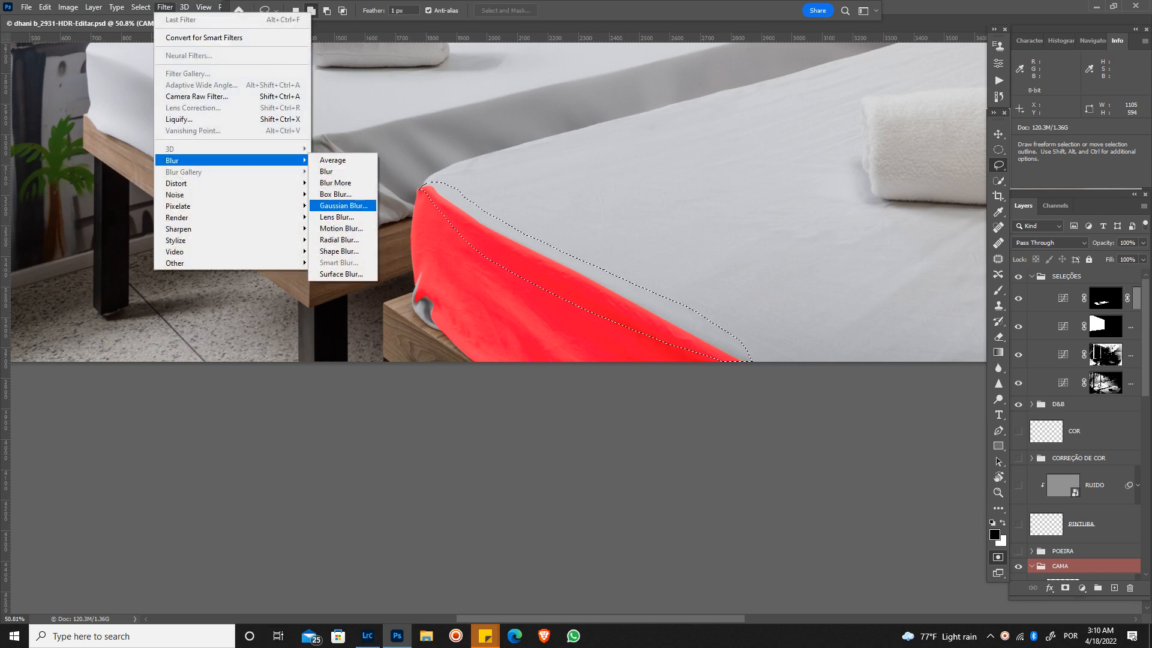
pyautogui.click(343, 205)
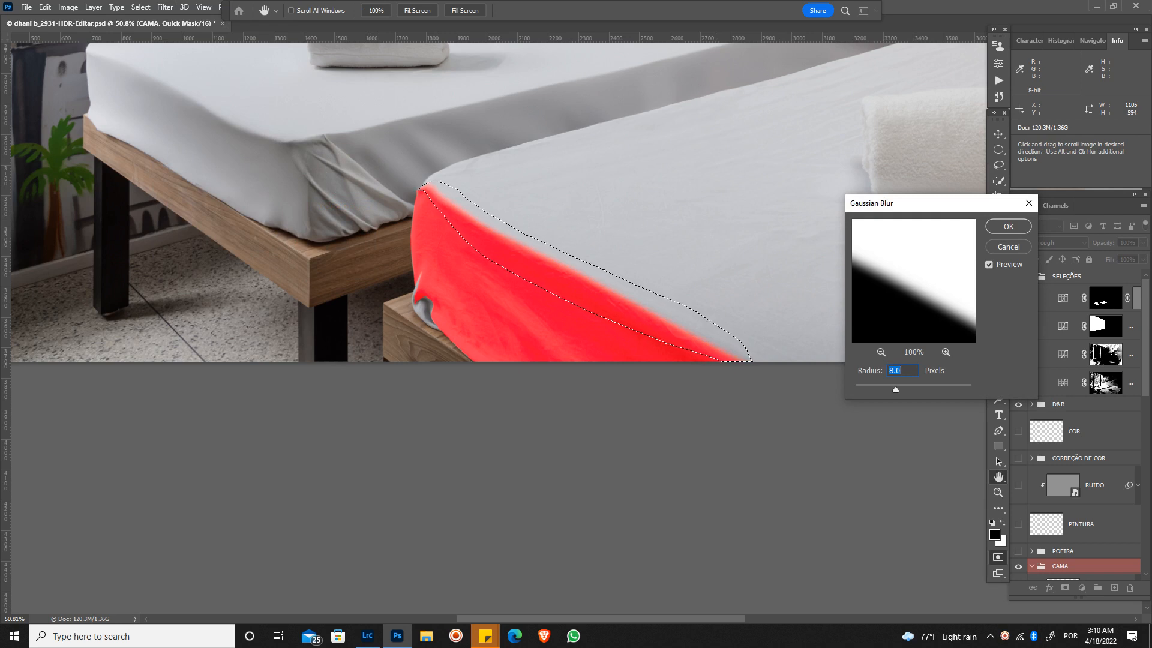
pyautogui.press('Return')
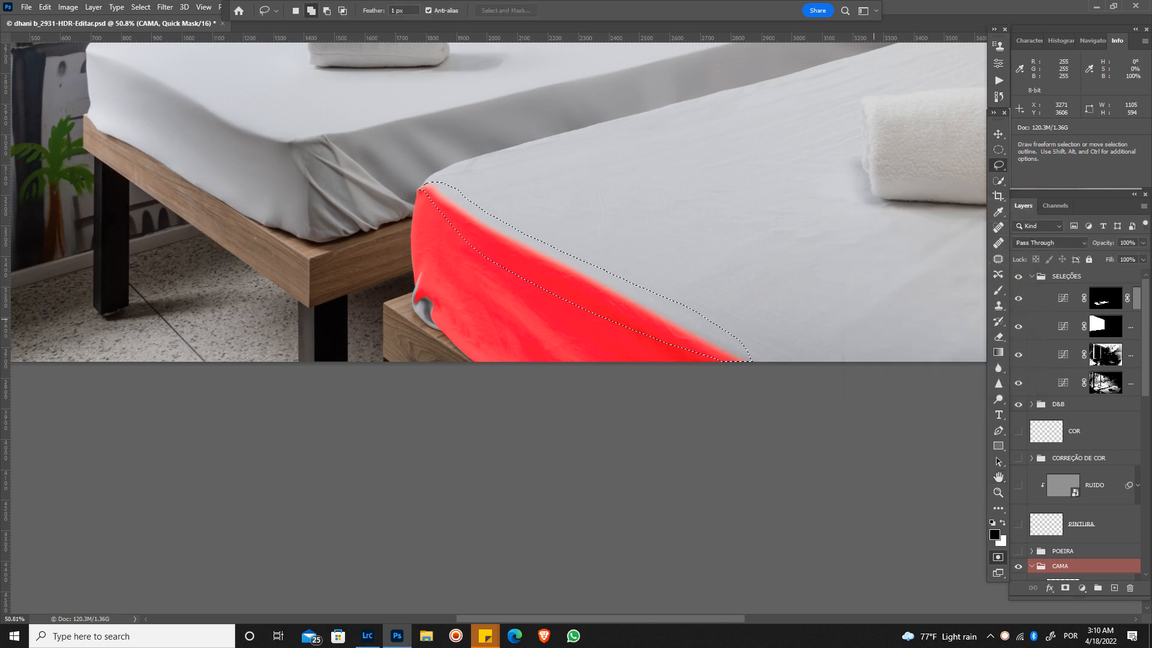
pyautogui.hotkey('ctrl', 'd')
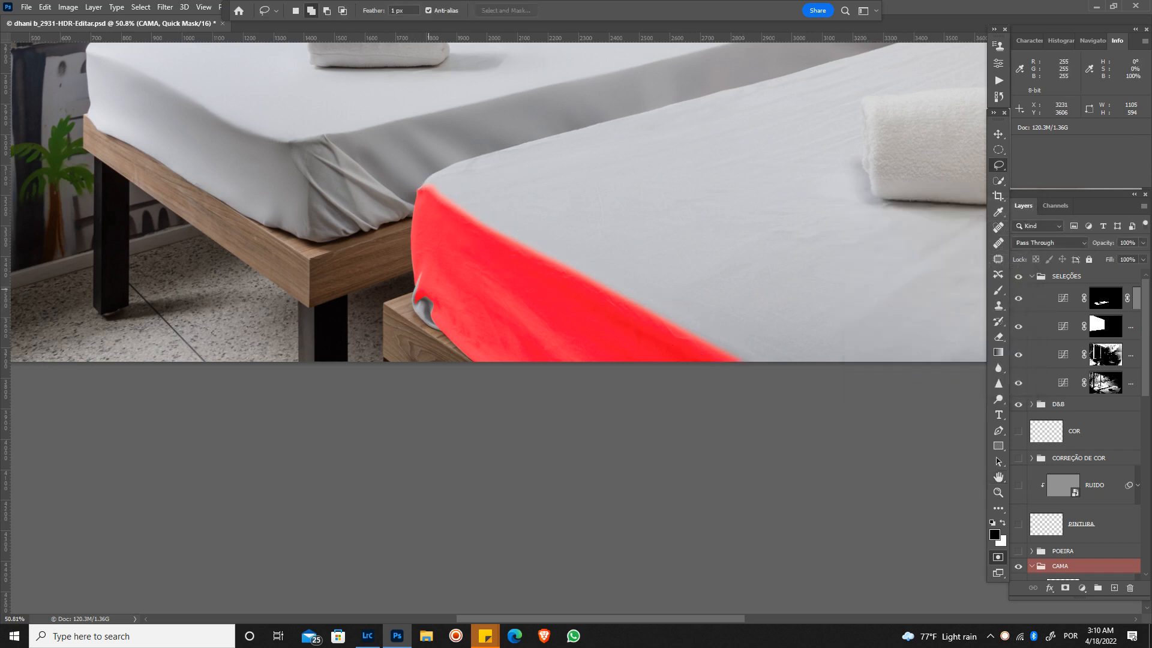
# - Lasso the mask's edges around the small sheet fold at the front bed's lower corner
pyautogui.press('z')
pyautogui.moveTo(423, 281)
pyautogui.mouseDown()
pyautogui.moveTo(454, 318)
pyautogui.moveTo(420, 249)
pyautogui.moveTo(437, 264)
pyautogui.moveTo(418, 308)
pyautogui.moveTo(470, 331)
pyautogui.moveTo(484, 402)
pyautogui.moveTo(444, 401)
pyautogui.moveTo(440, 354)
pyautogui.moveTo(402, 351)
pyautogui.mouseUp()
pyautogui.press('l')
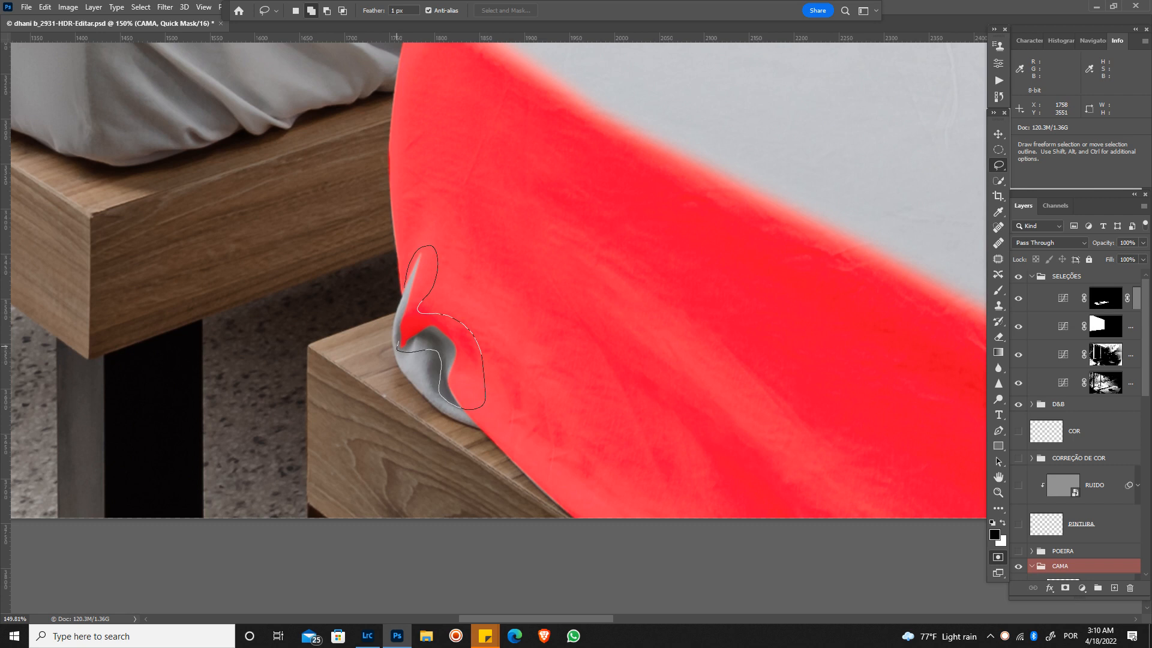
pyautogui.moveTo(406, 297); pyautogui.dragTo(408, 289)
pyautogui.moveTo(395, 338); pyautogui.dragTo(418, 332)
# - Soften the mask around the sheet fold with a 4 px Gaussian Blur and deselect
pyautogui.click(165, 8)
pyautogui.moveTo(234, 160)
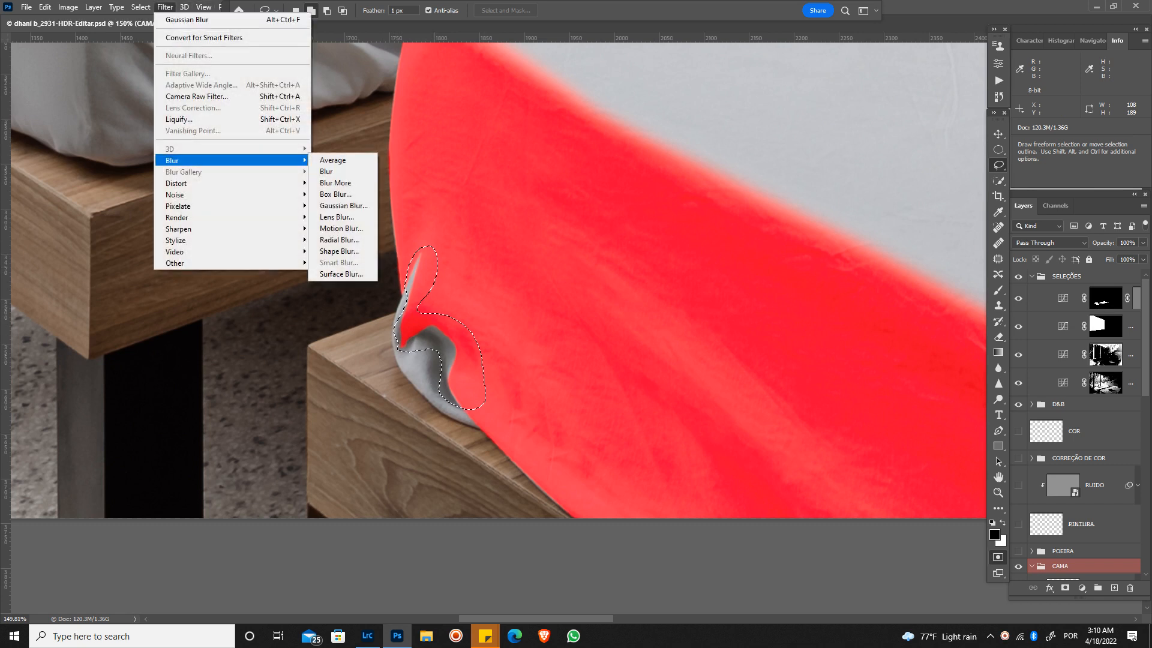
pyautogui.click(344, 206)
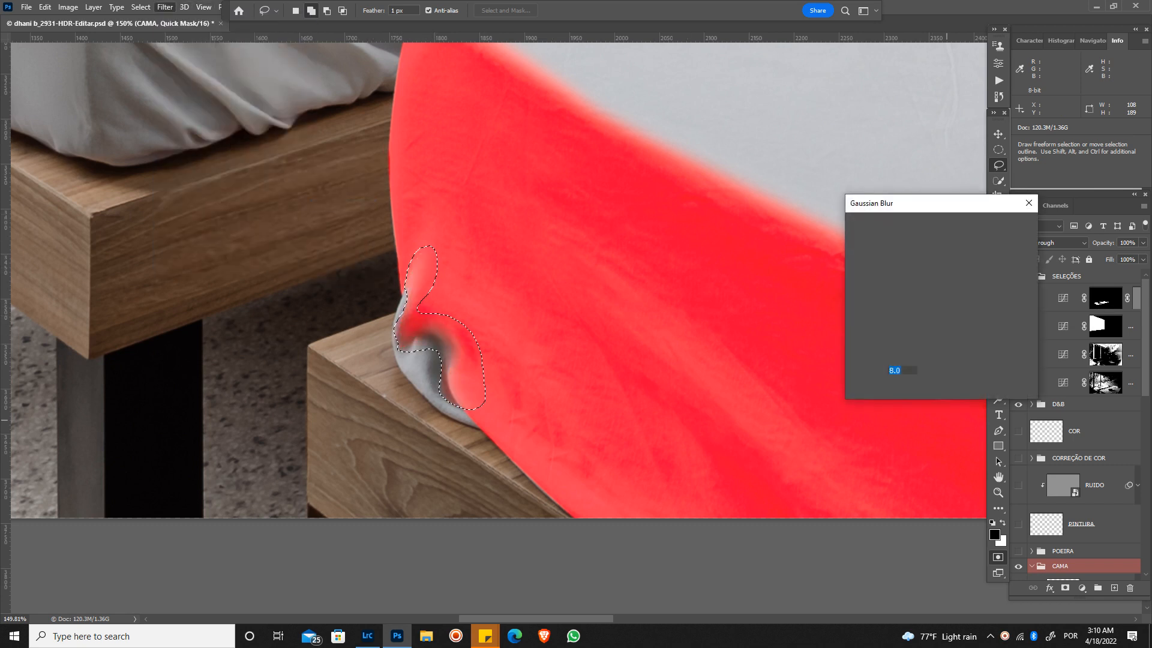
pyautogui.write('2')
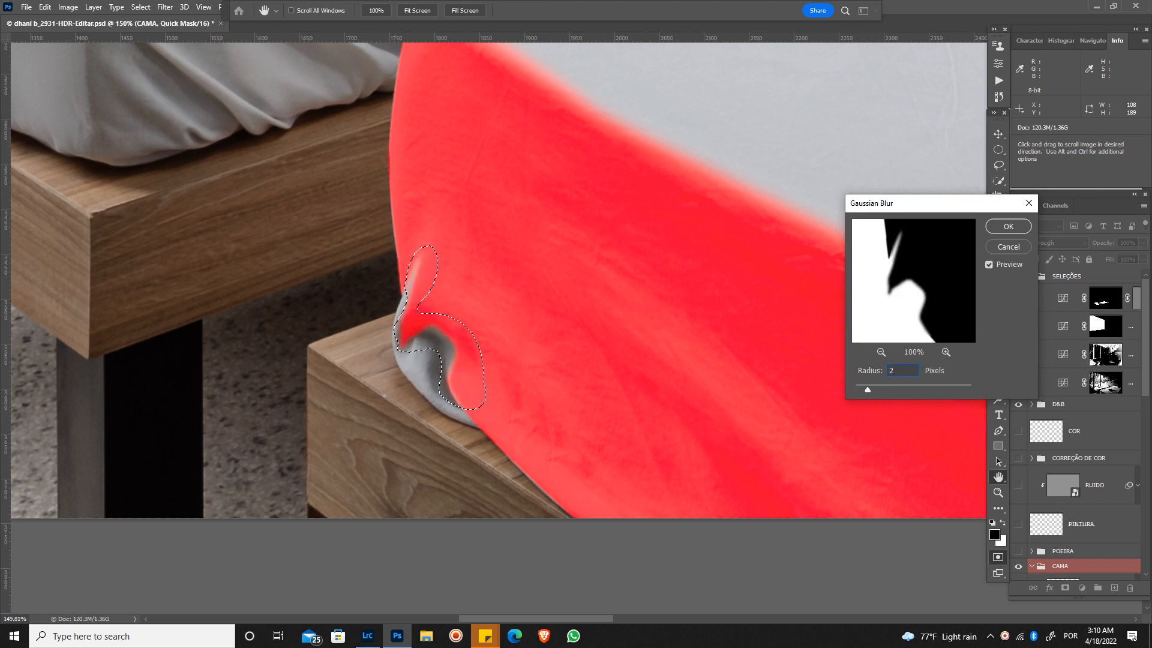
pyautogui.press('BackSpace')
pyautogui.write('3')
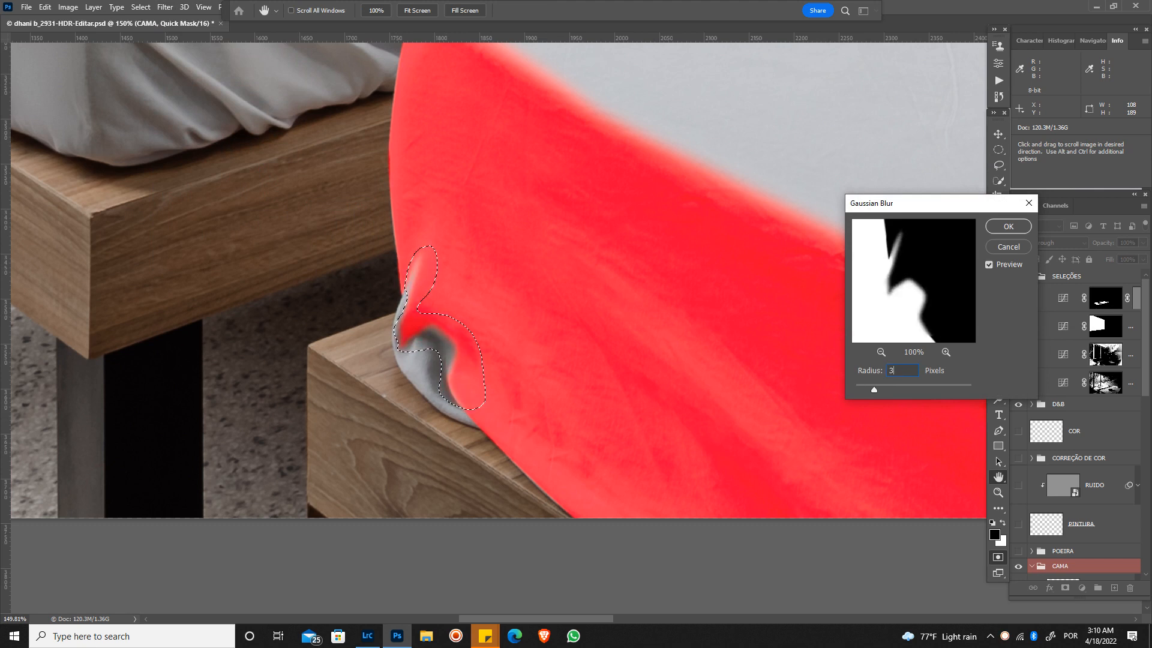
pyautogui.press('BackSpace')
pyautogui.write('4')
pyautogui.press('Return')
pyautogui.hotkey('ctrl', 'd')
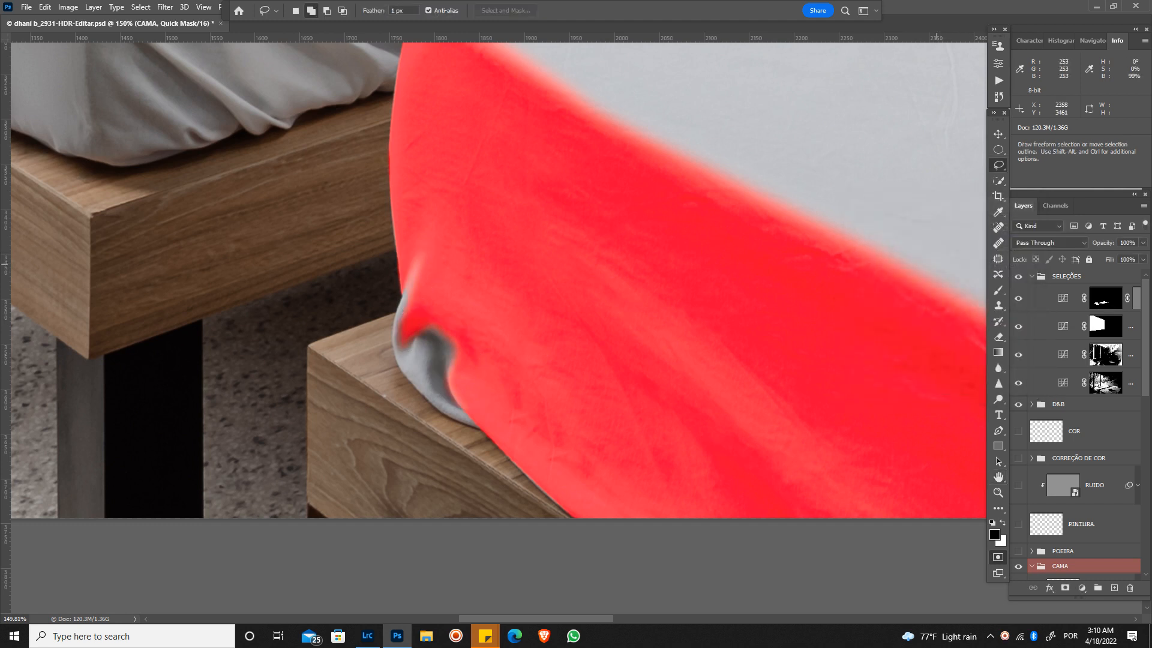
# - Exit Quick Mask mode and copy the selected sheet side from Layer 4 to a new layer
pyautogui.press('q')
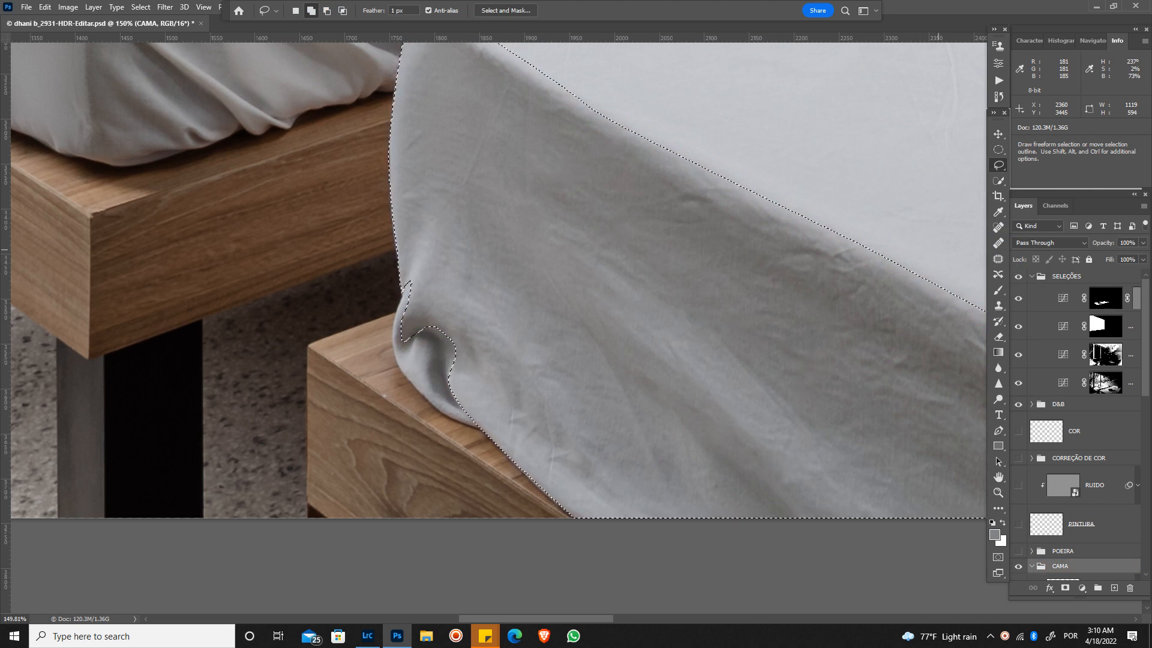
pyautogui.scroll(-1, 1079, 420)
pyautogui.scroll(-5, 1080, 449)
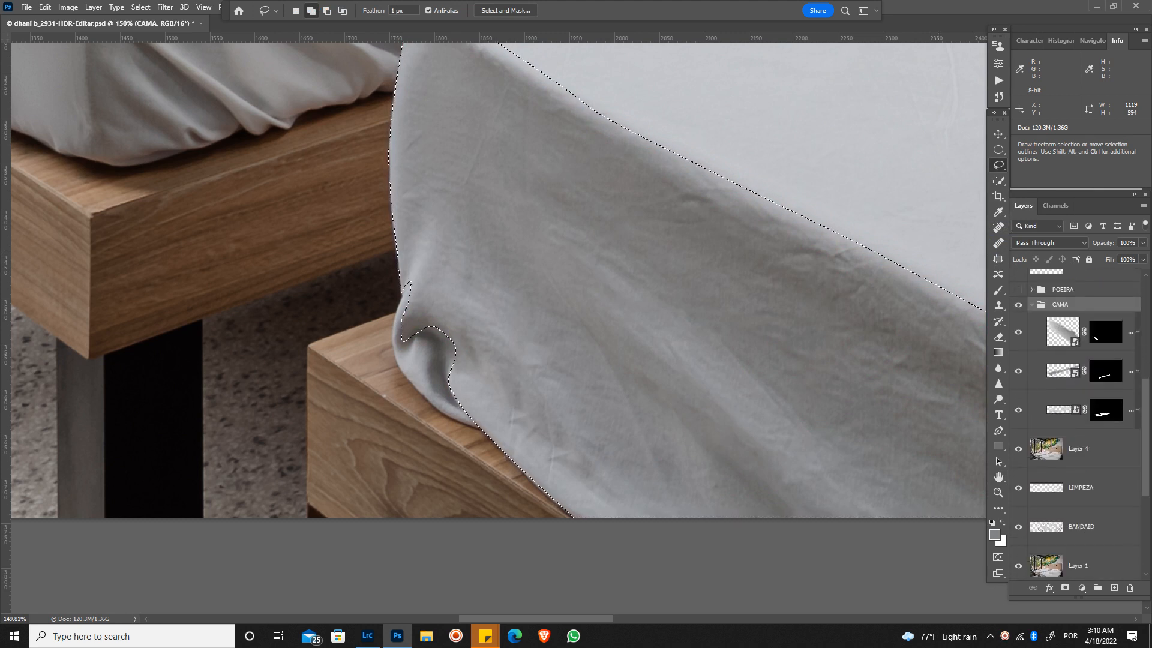
pyautogui.click(1079, 449)
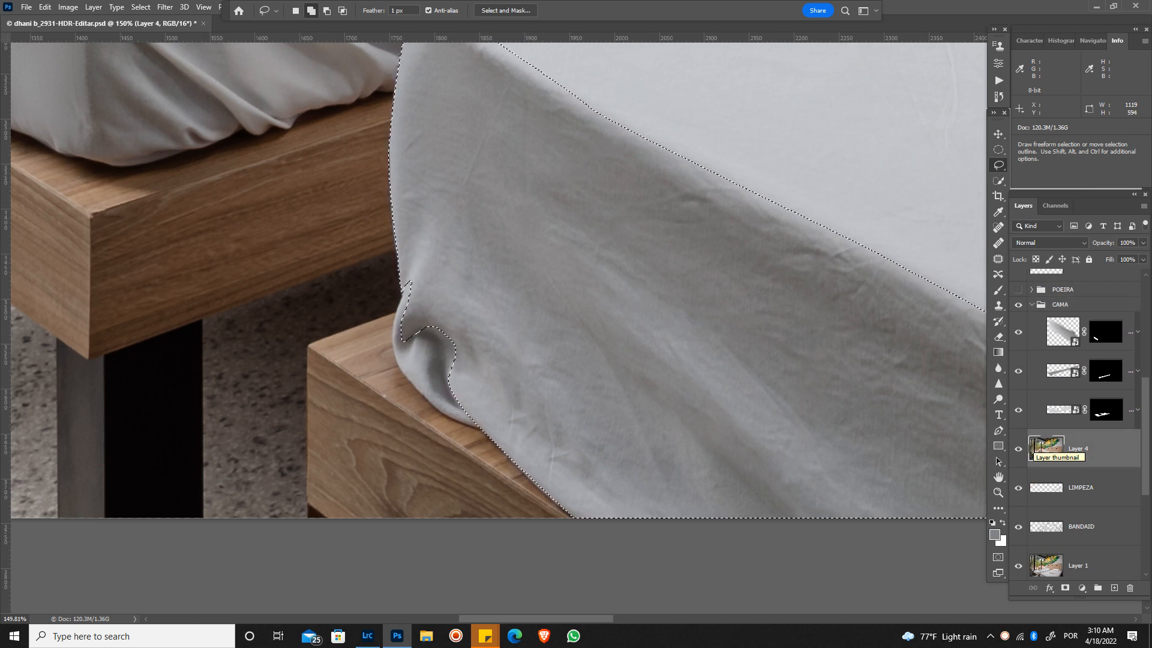
pyautogui.hotkey('ctrl', 'j')
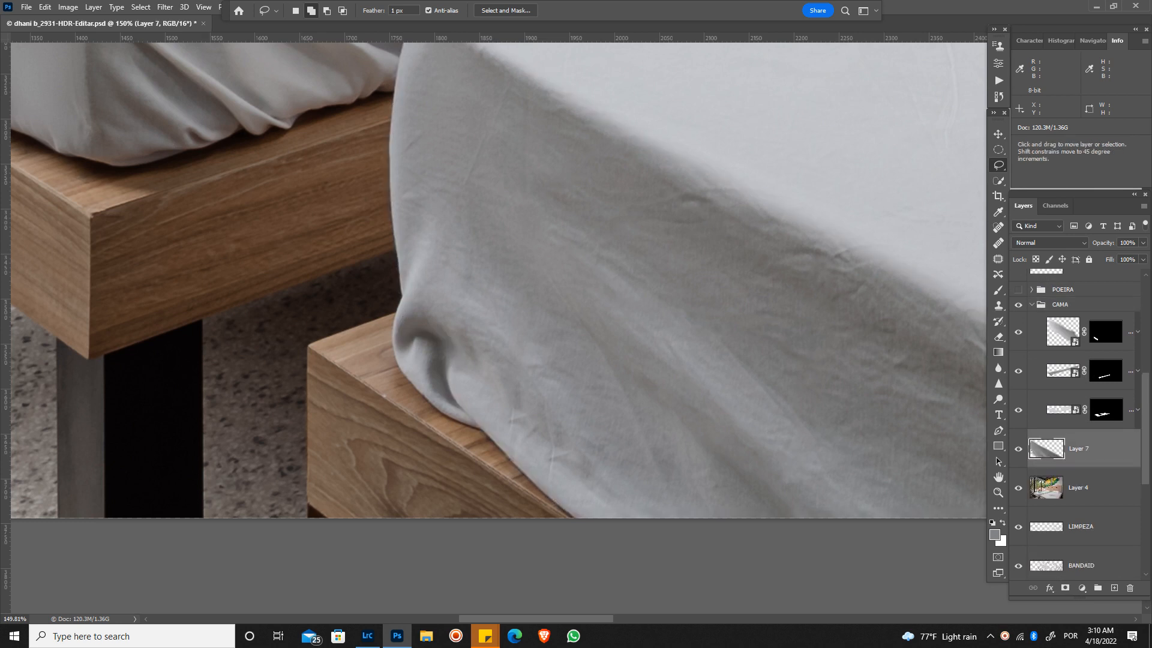
# - Isolate the copied sheet layer and run the PAREDE LISO action from the ALISAR set on it
pyautogui.keyDown('alt'); pyautogui.click(1018, 449); pyautogui.keyUp('alt')
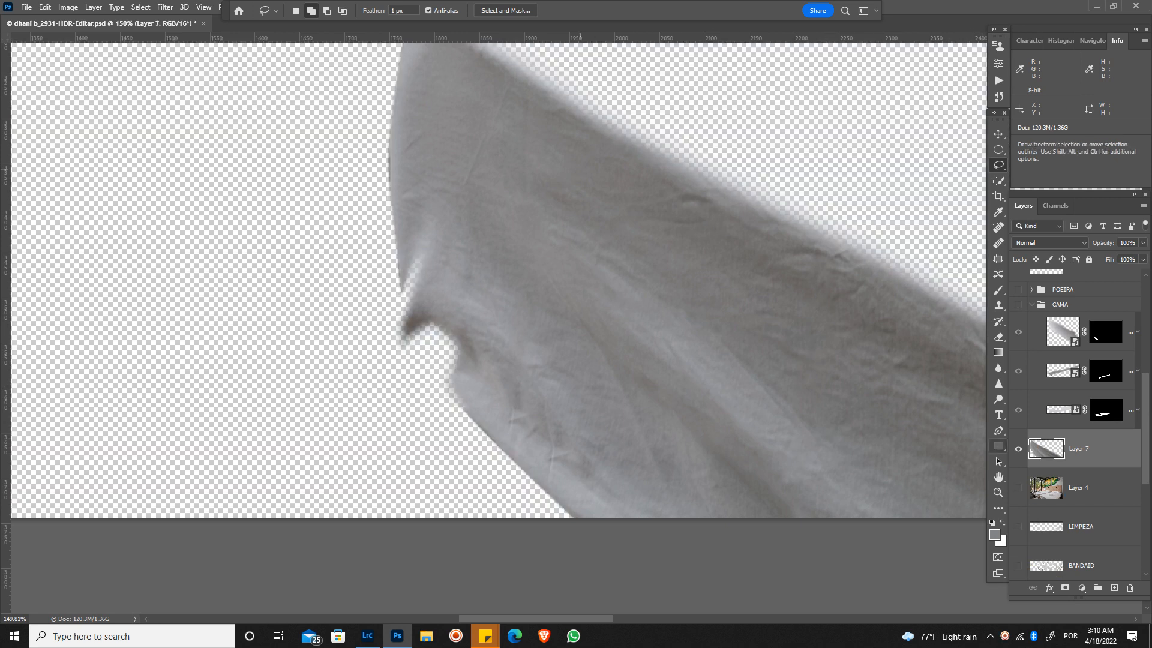
pyautogui.moveTo(548, 201); pyautogui.dragTo(496, 308)
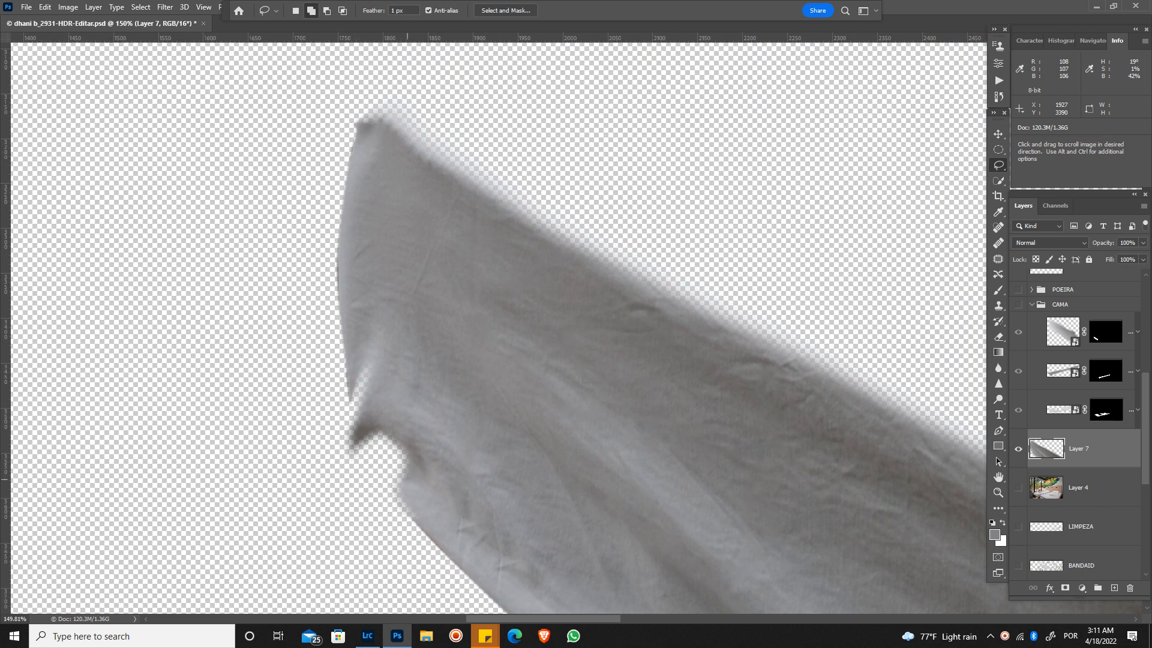
pyautogui.moveTo(501, 308)
pyautogui.mouseDown()
pyautogui.moveTo(270, 211)
pyautogui.moveTo(156, 138)
pyautogui.moveTo(165, 147)
pyautogui.mouseUp()
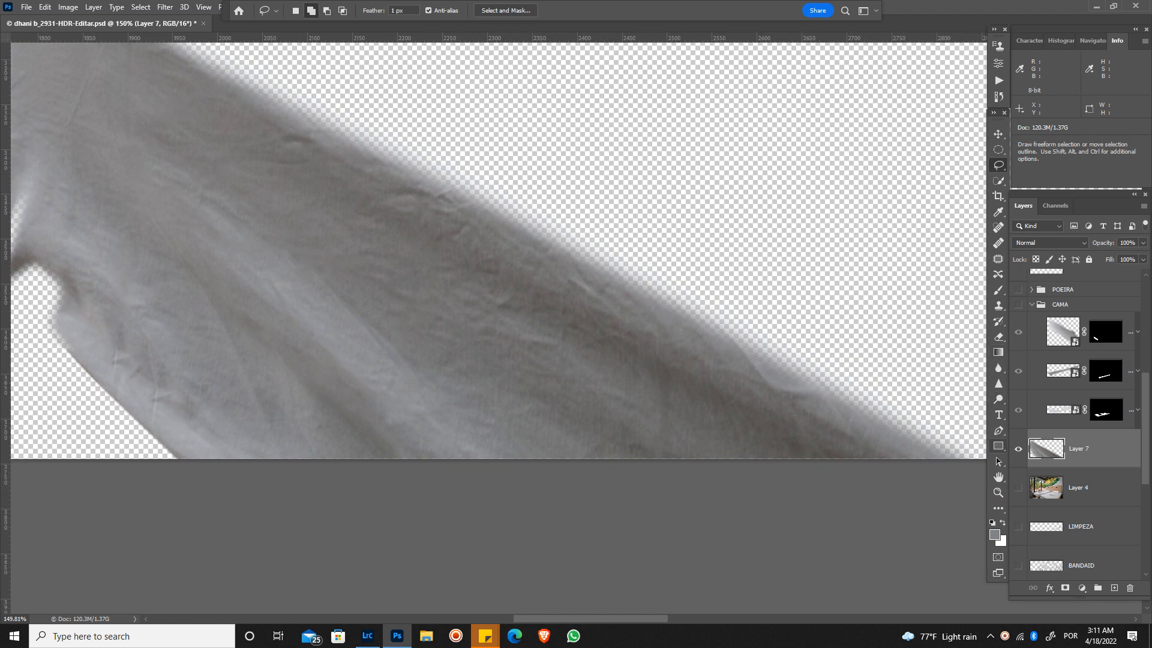
pyautogui.click(998, 80)
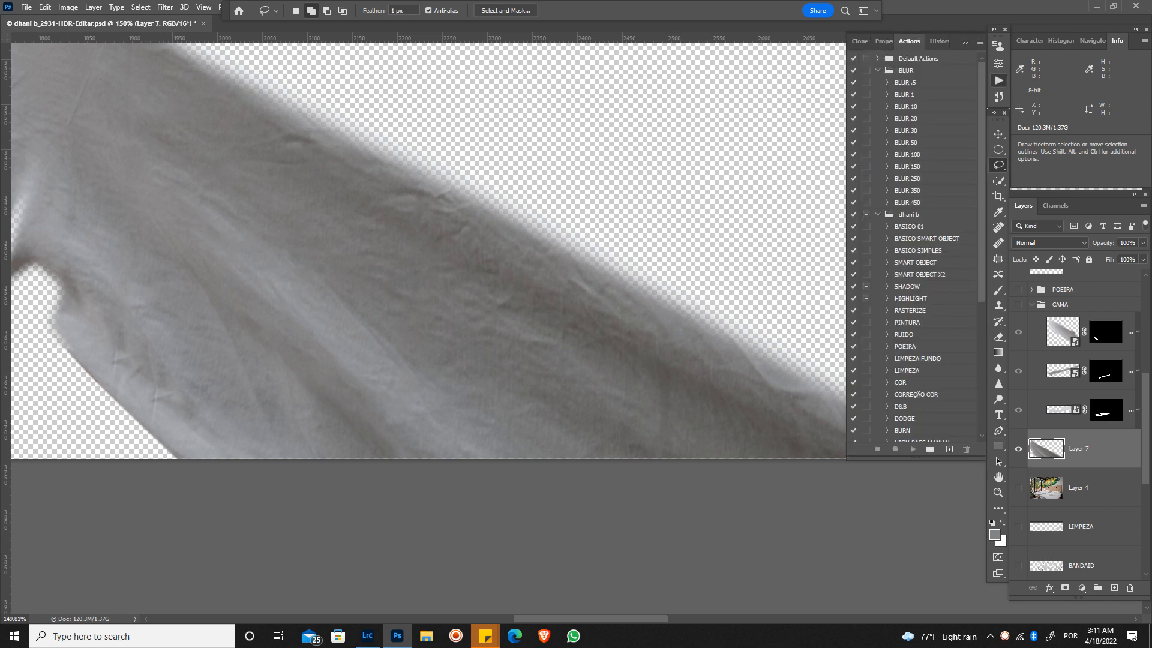
pyautogui.scroll(-6, 912, 246)
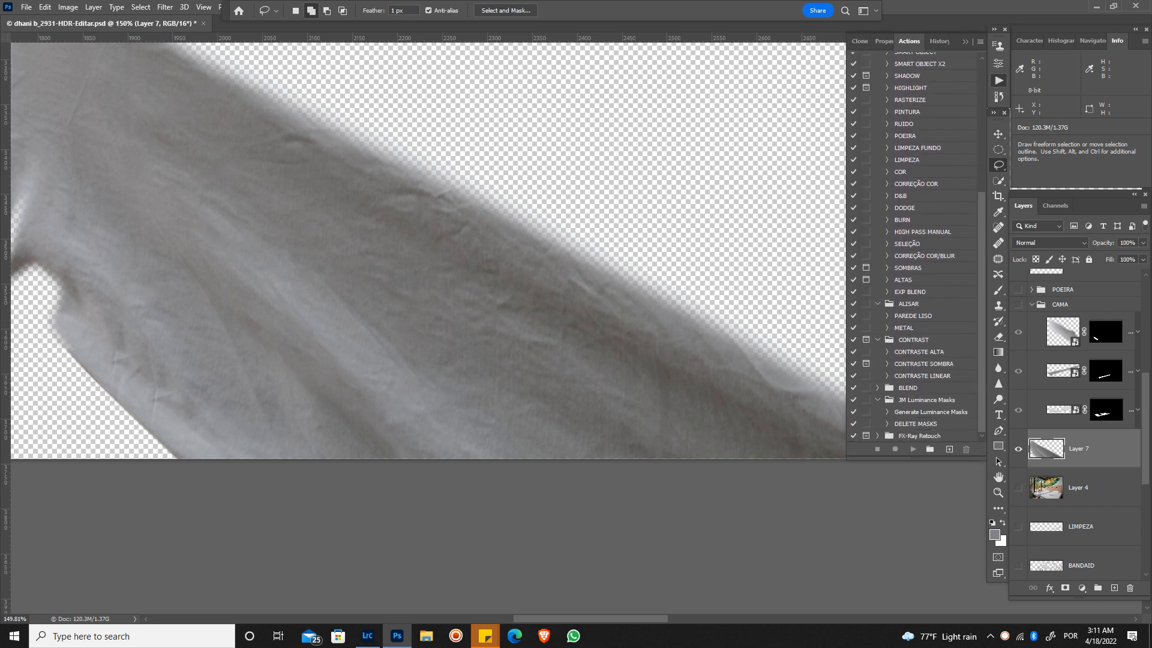
pyautogui.click(913, 317)
pyautogui.click(912, 448)
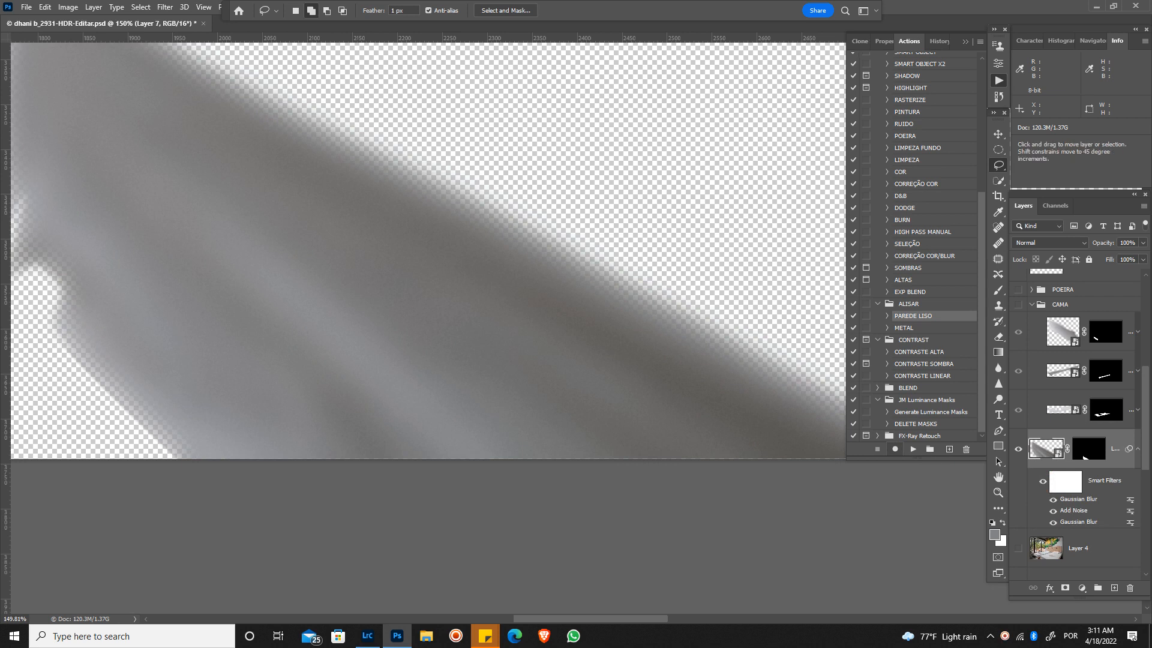
# - Show the hidden layers again and examine the smoothed sheet side of the front bed up close in full screen mode
pyautogui.hotkey('ctrl', '0')
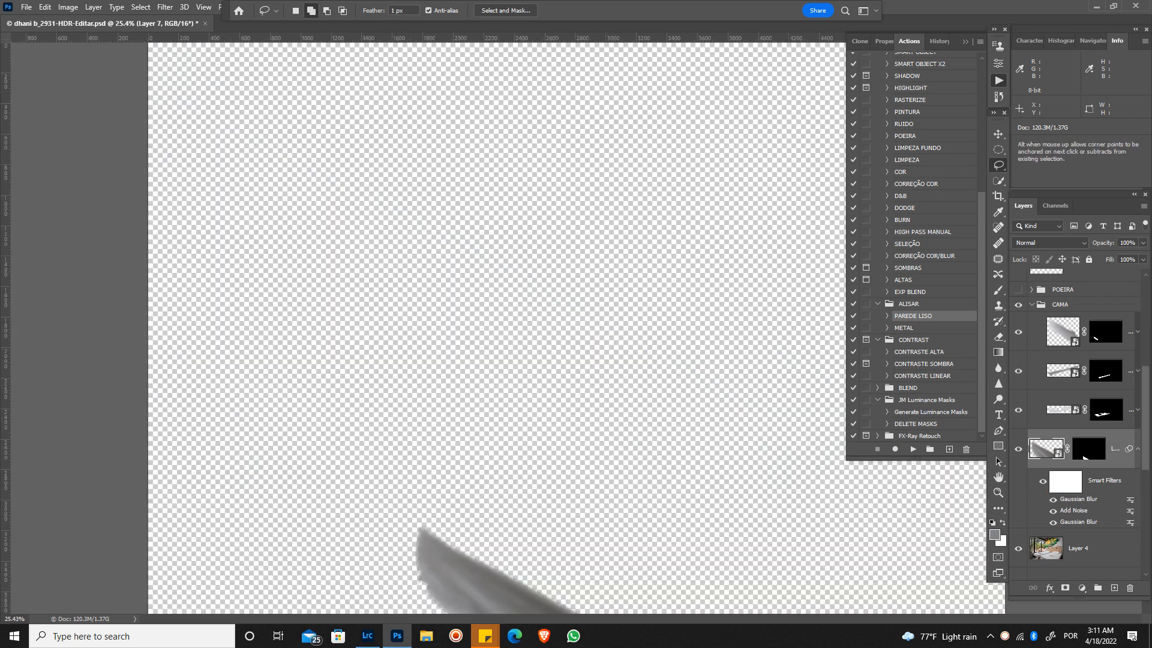
pyautogui.keyDown('alt'); pyautogui.click(1018, 449); pyautogui.keyUp('alt')
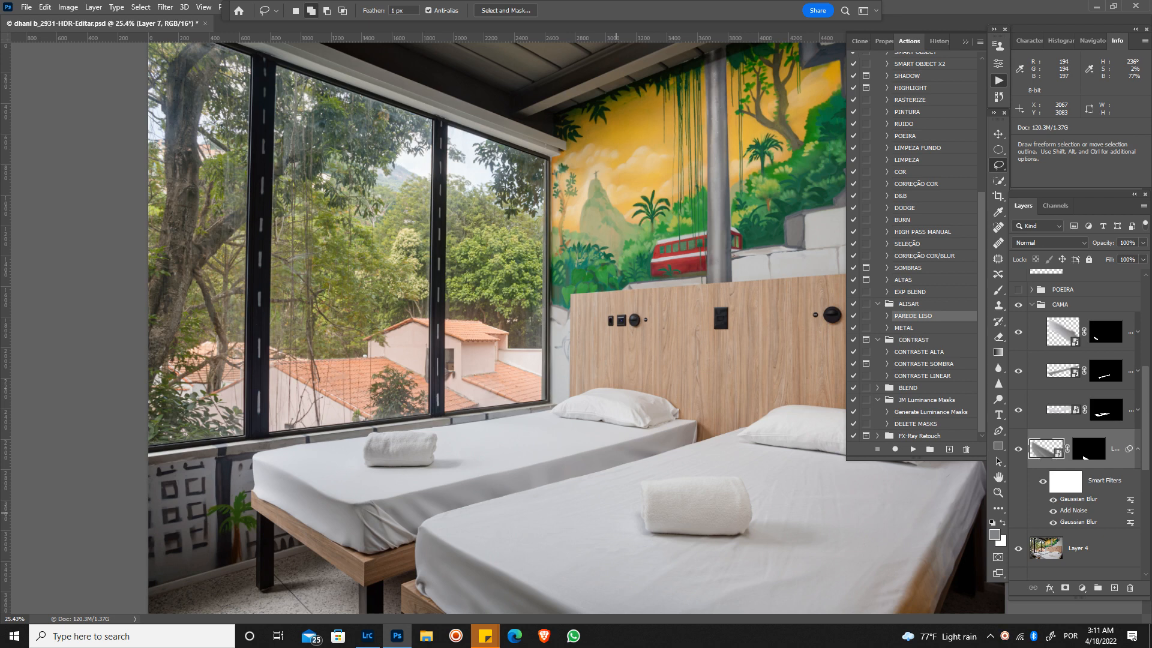
pyautogui.press('space')
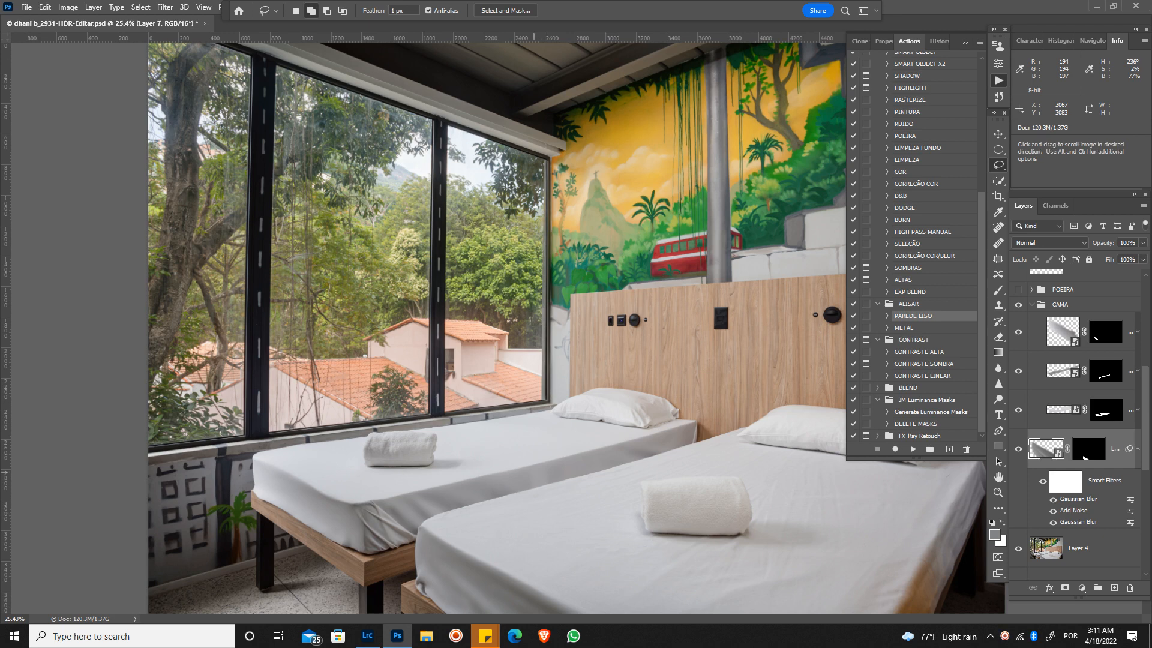
pyautogui.press('f')
pyautogui.moveTo(505, 325); pyautogui.dragTo(475, 60)
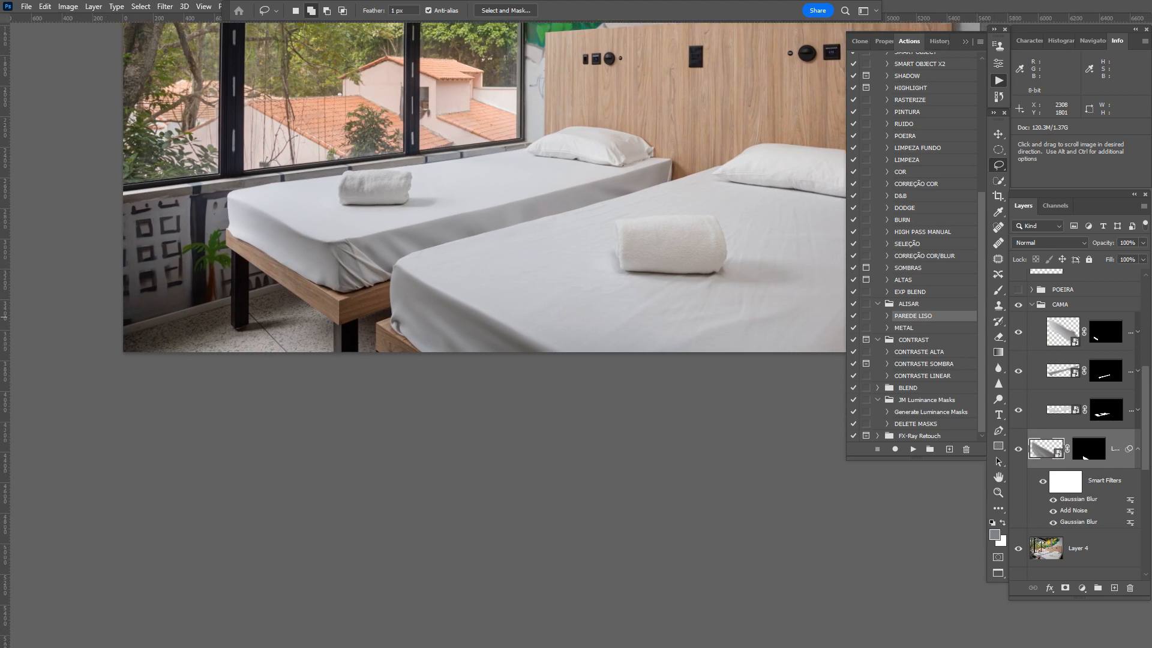
pyautogui.hotkey('ctrl', 'space')
pyautogui.moveTo(504, 319); pyautogui.dragTo(1035, 377)
pyautogui.moveTo(536, 296); pyautogui.dragTo(426, 264)
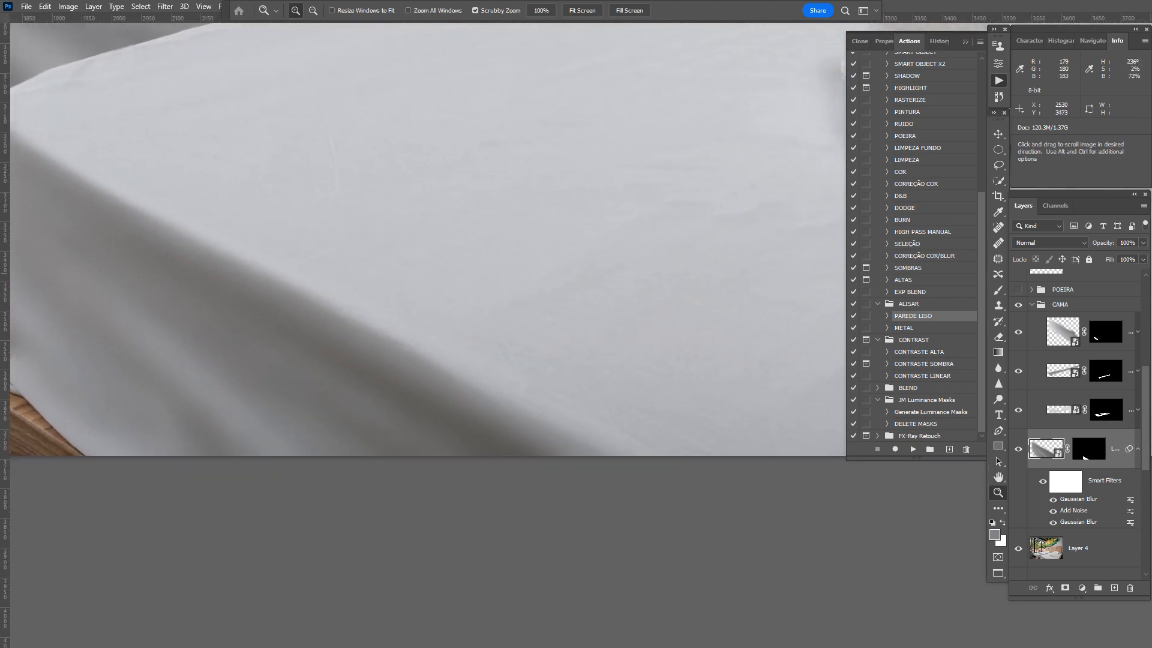
pyautogui.hotkey('ctrl', 'space')
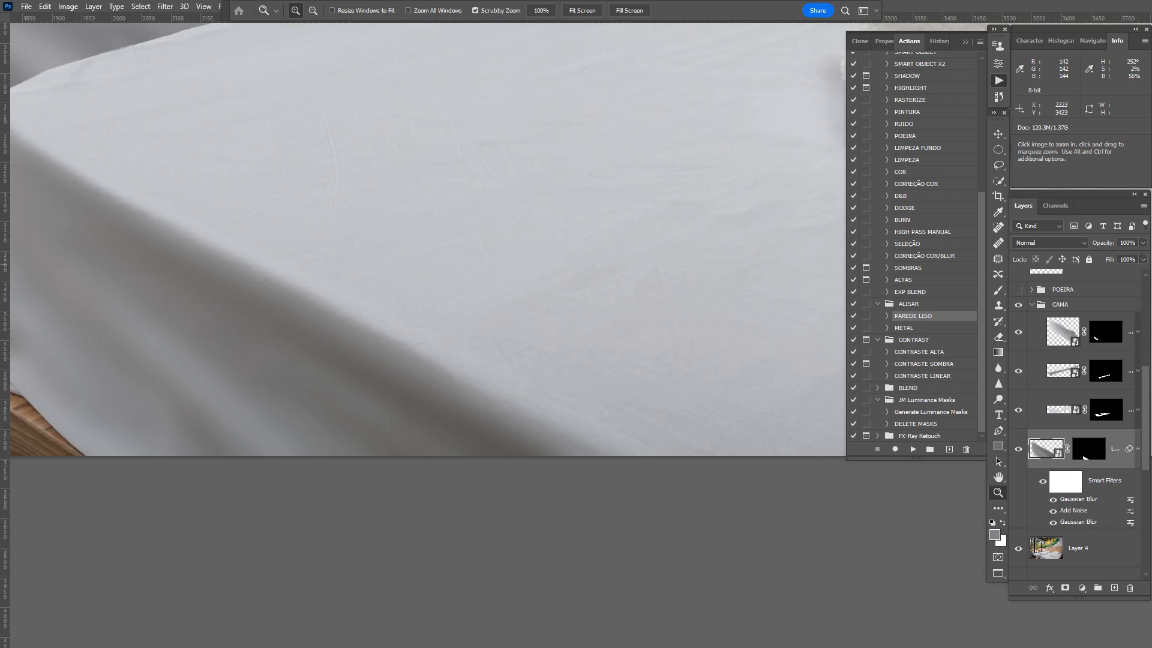
pyautogui.moveTo(300, 390); pyautogui.dragTo(492, 401)
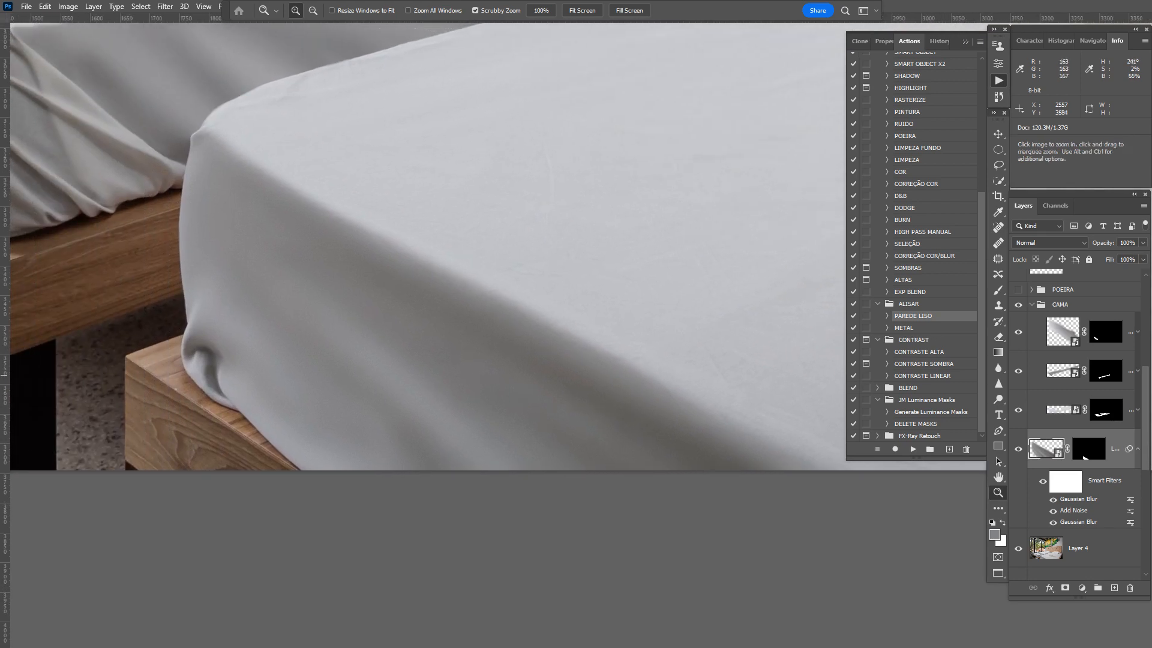